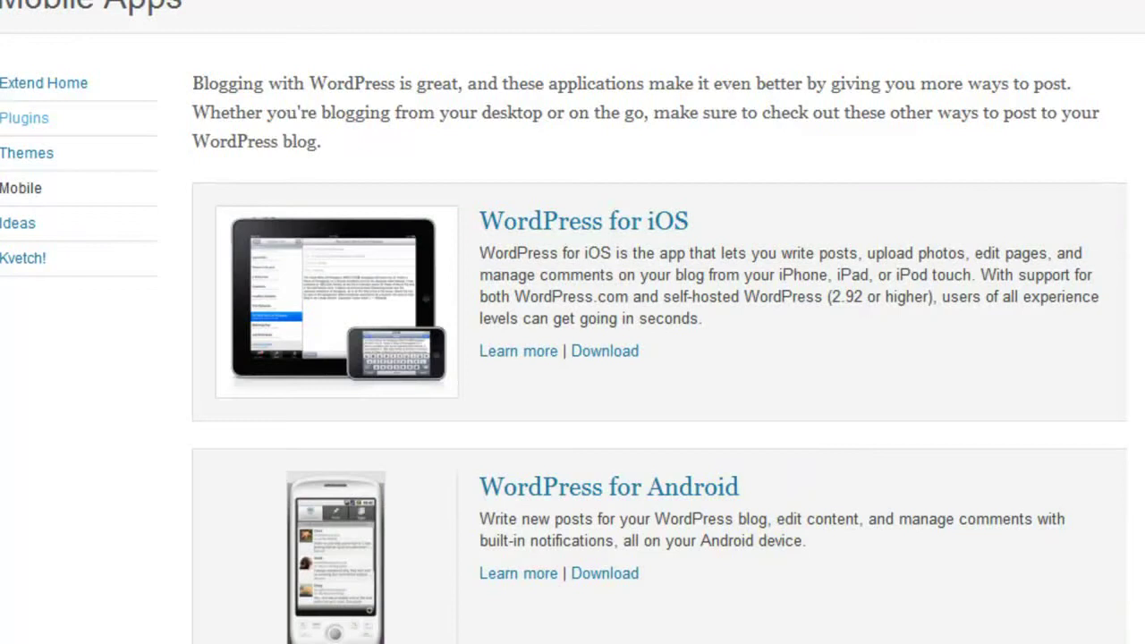
- Bring up WordPress.org's WPtouch 1.9.40 directory page and read its description and Compatibility box
scroll(661, 357, down, 3)
scroll(658, 322, down, 3)
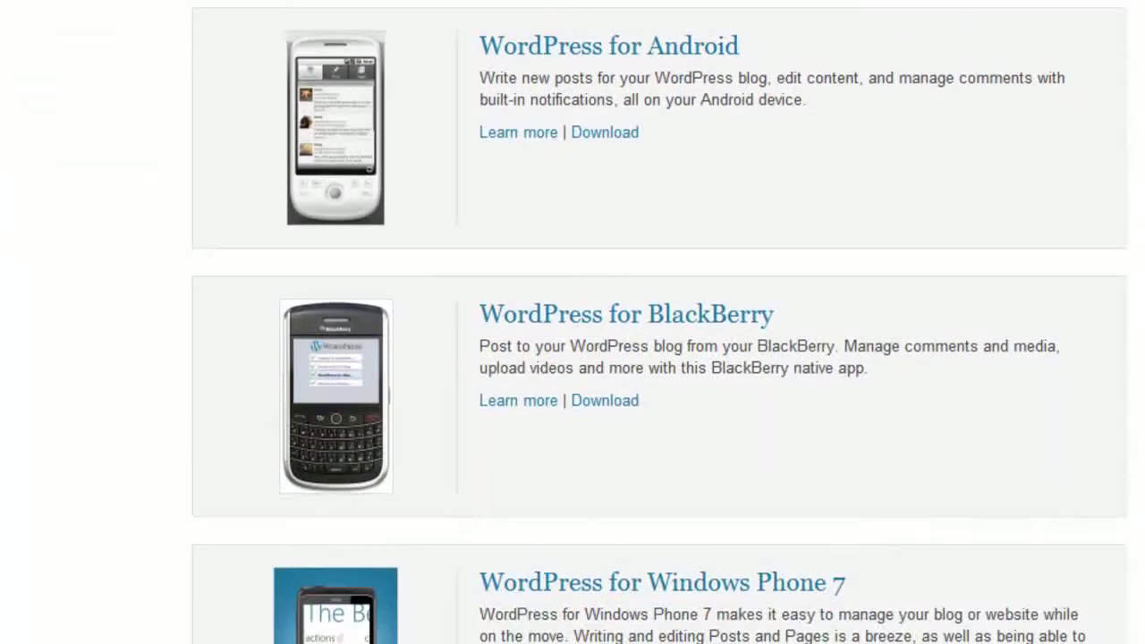
scroll(116, 365, up, 6)
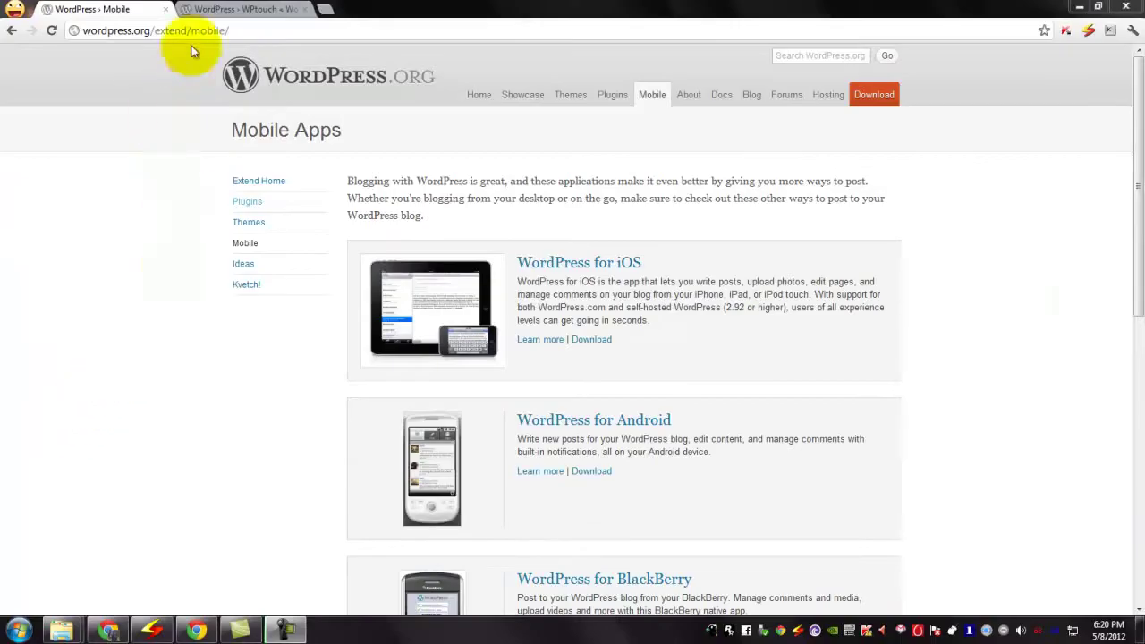
click(219, 10)
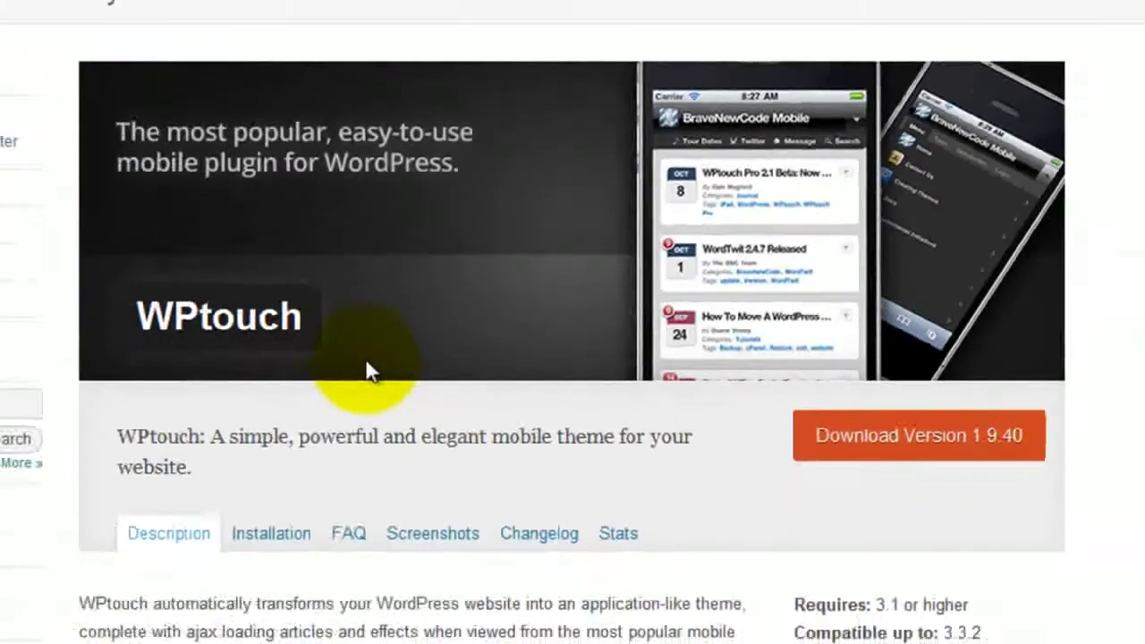
scroll(689, 636, down, 1)
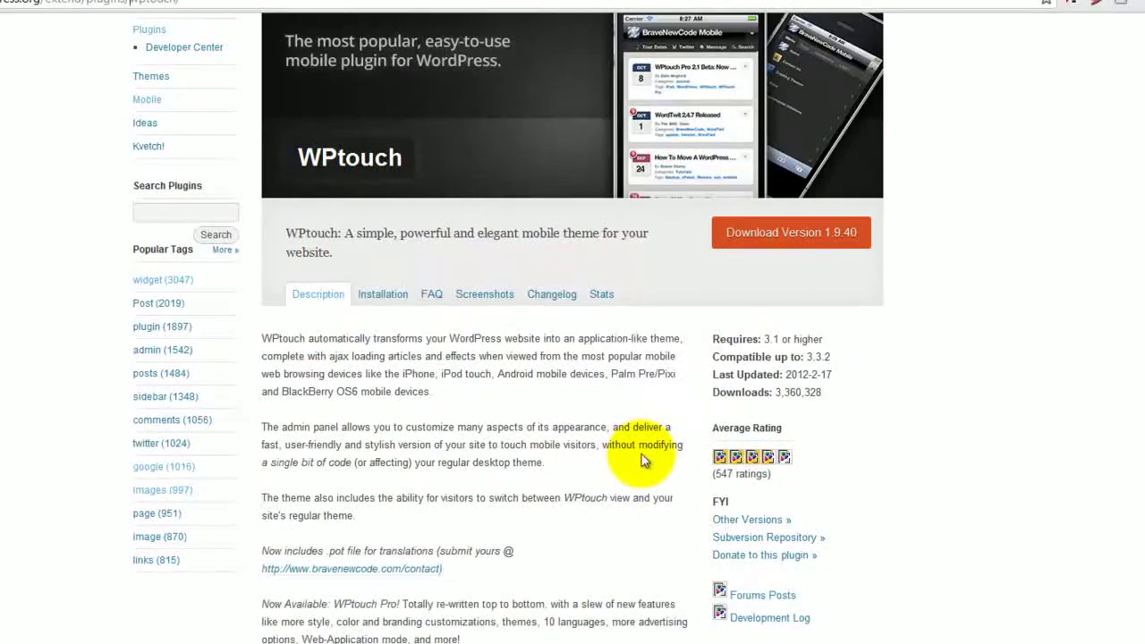
scroll(642, 460, down, 3)
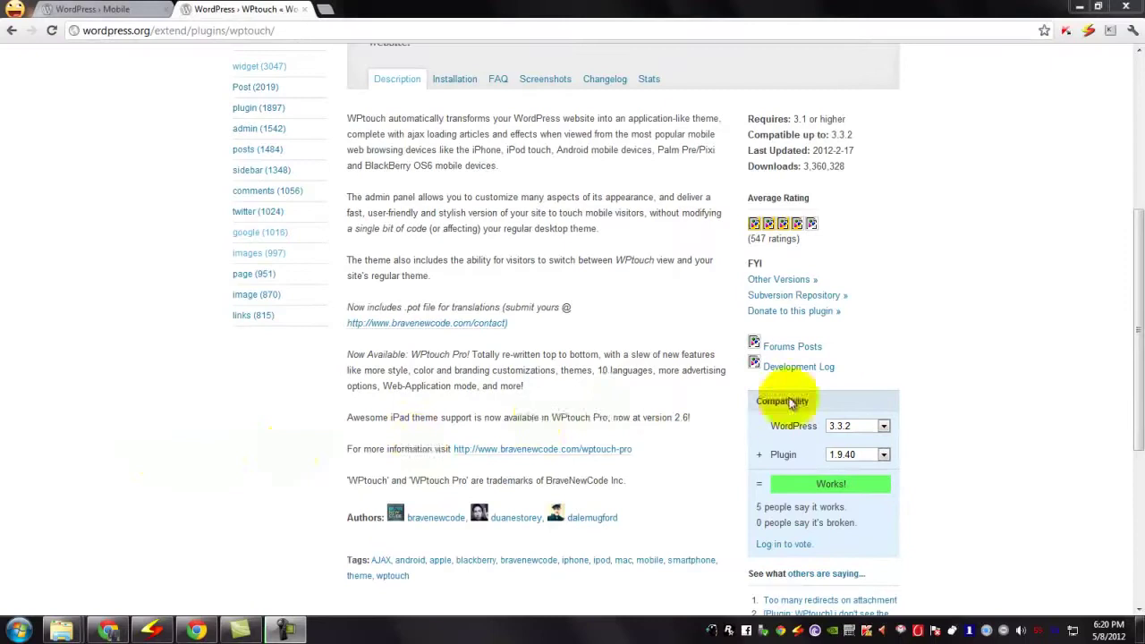
drag(1133, 380, 1131, 239)
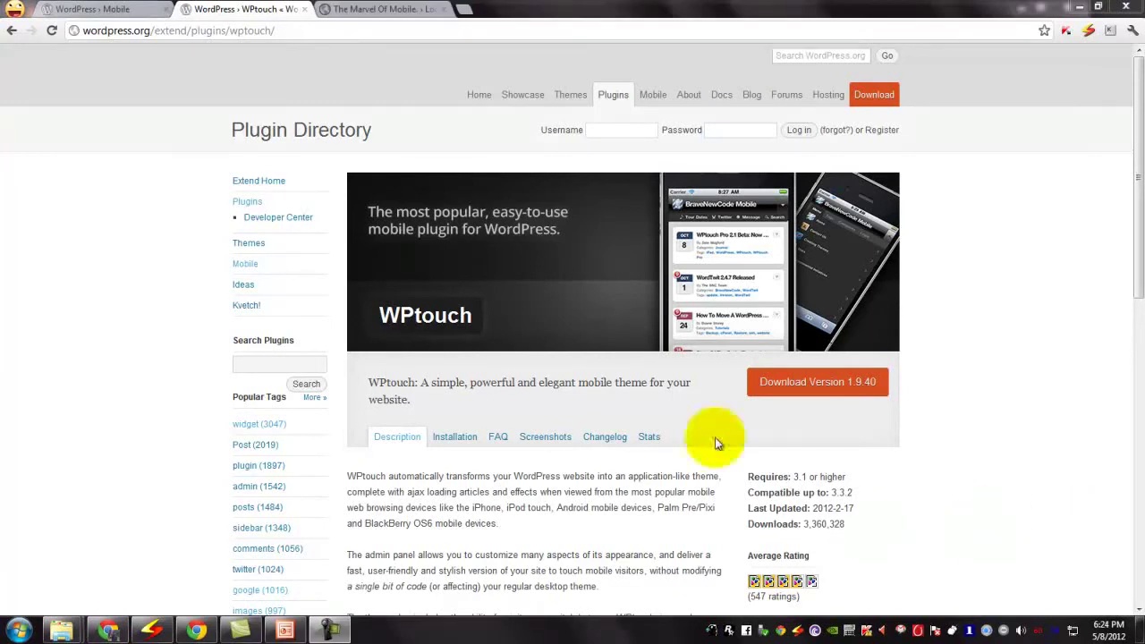
- Log in to The Marvel Of Mobile's admin, reaching the version 3.3.2 Dashboard with Plugins menu shown
click(360, 10)
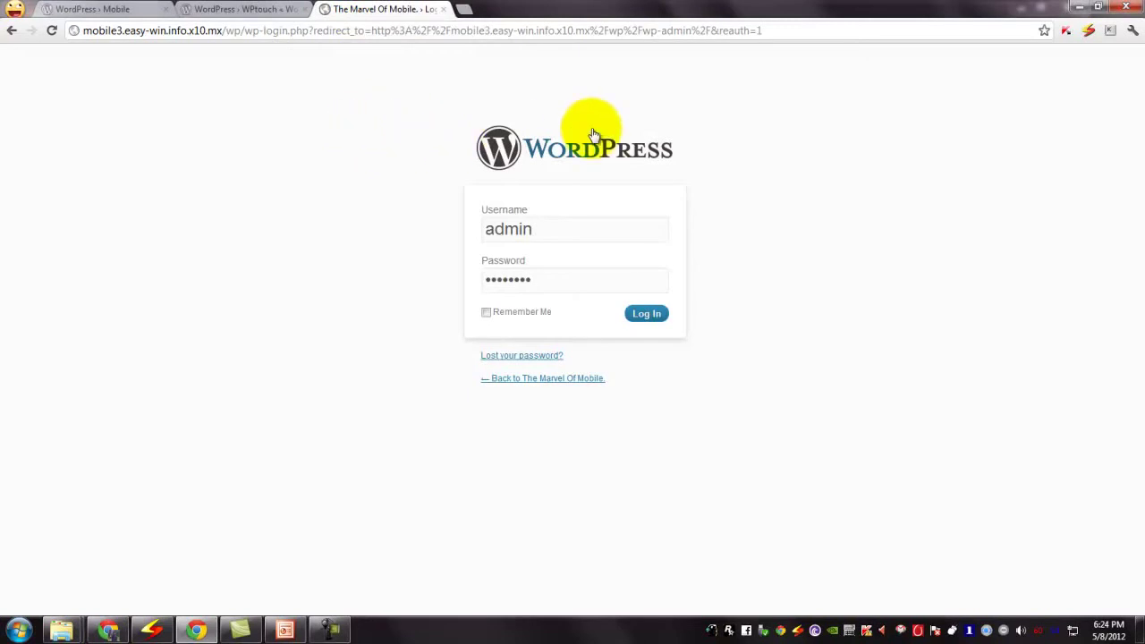
click(650, 314)
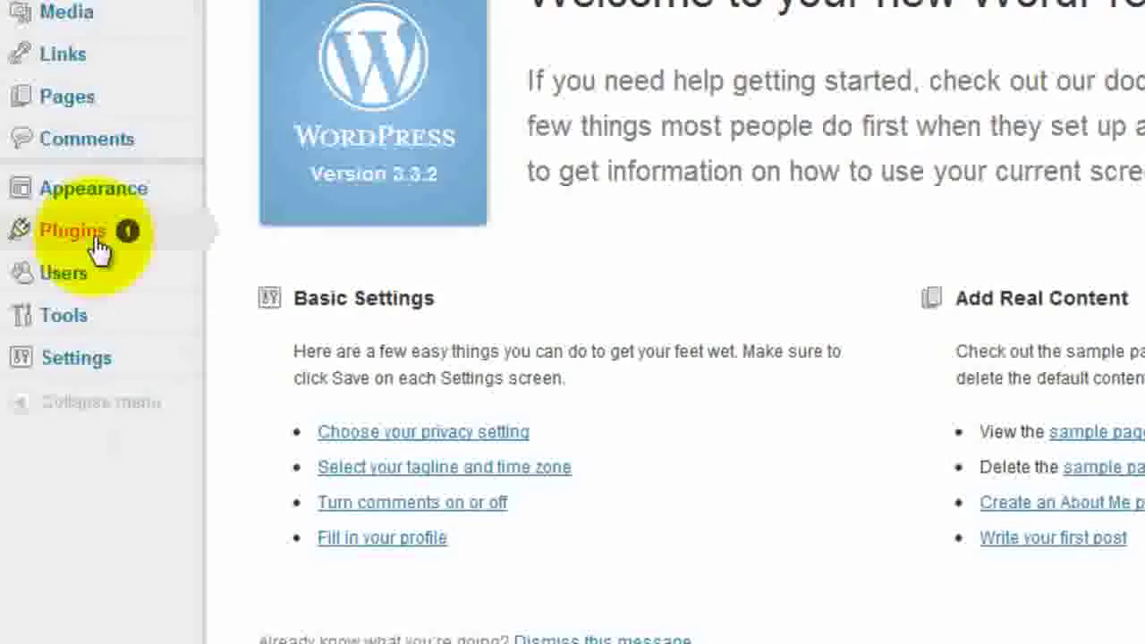
mouse_move(62, 276)
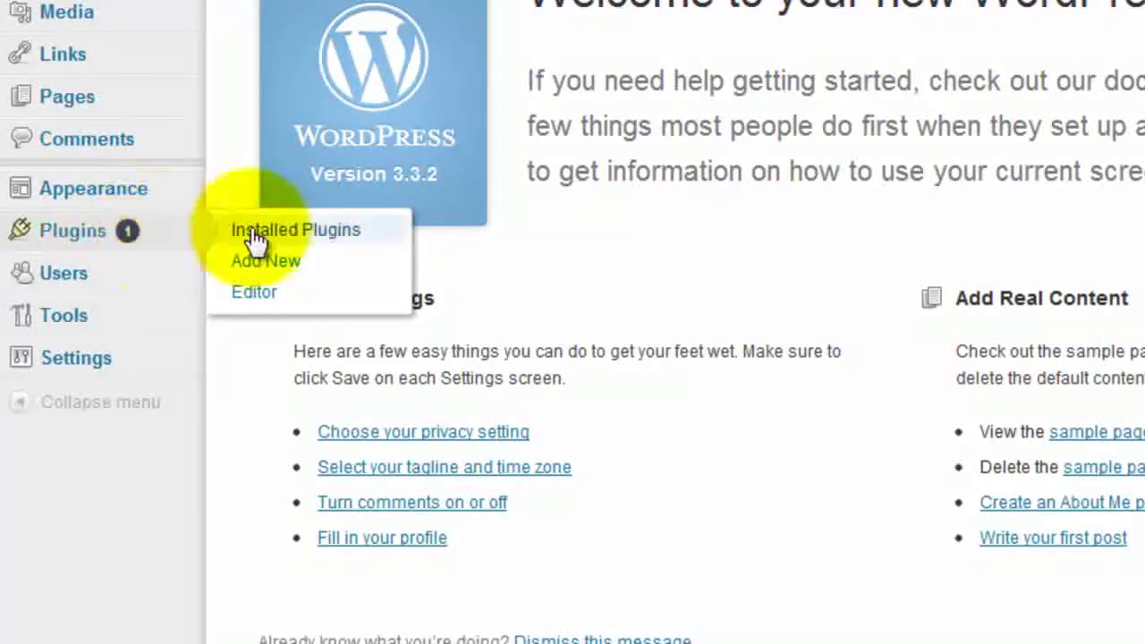
- Search Plugins > Add New for 'wptouch', finding WPtouch 1.9.40 listed first
click(308, 269)
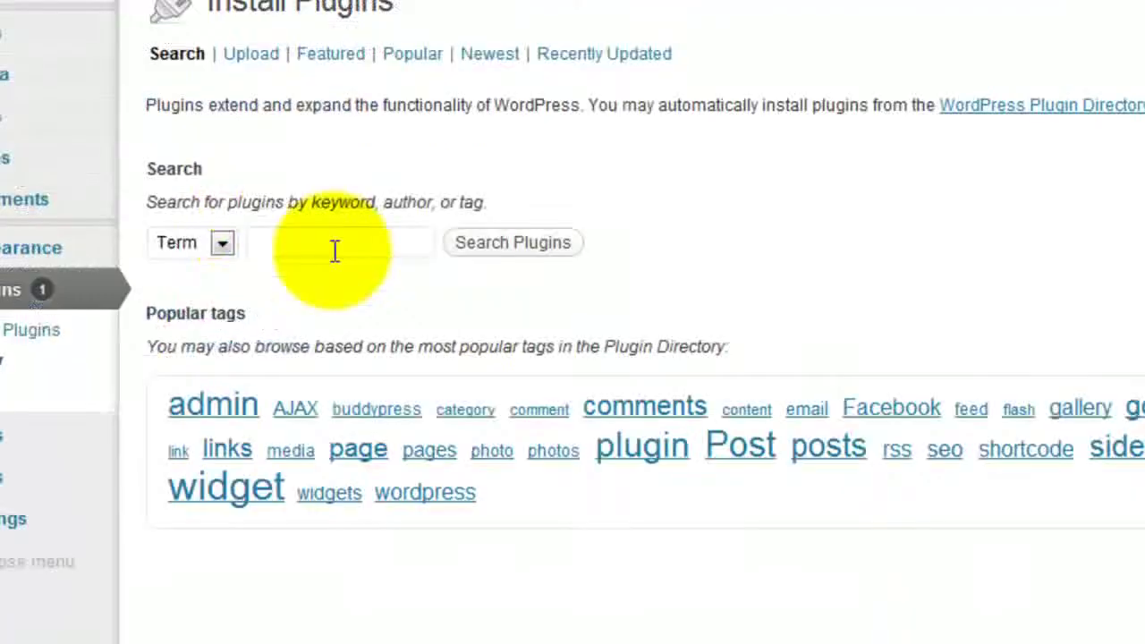
click(213, 210)
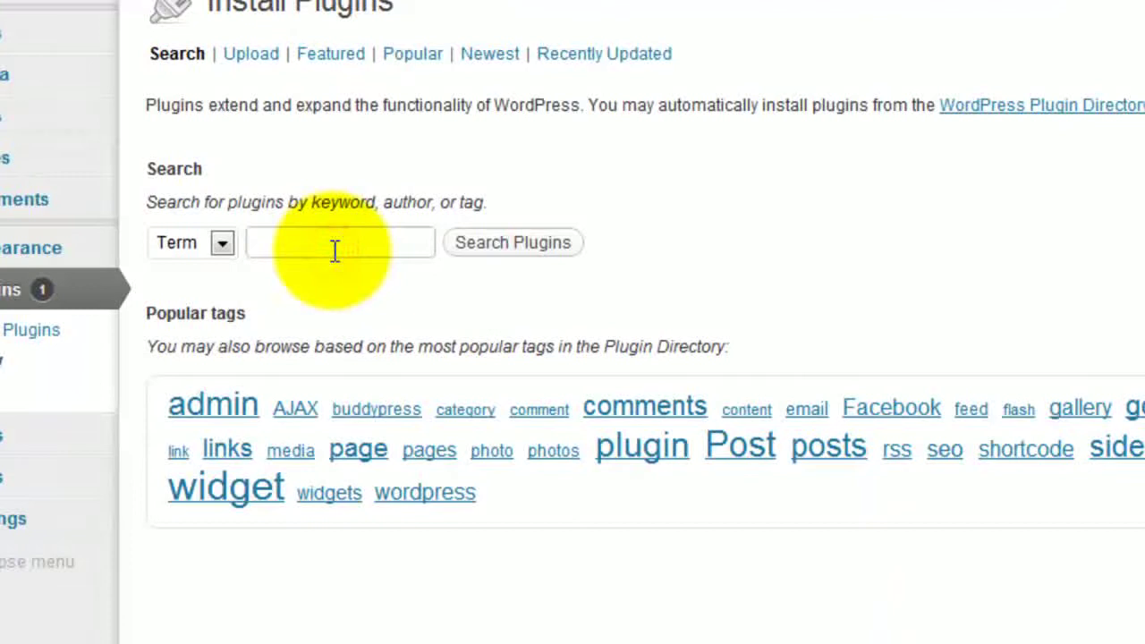
text(wptouch)
click(507, 259)
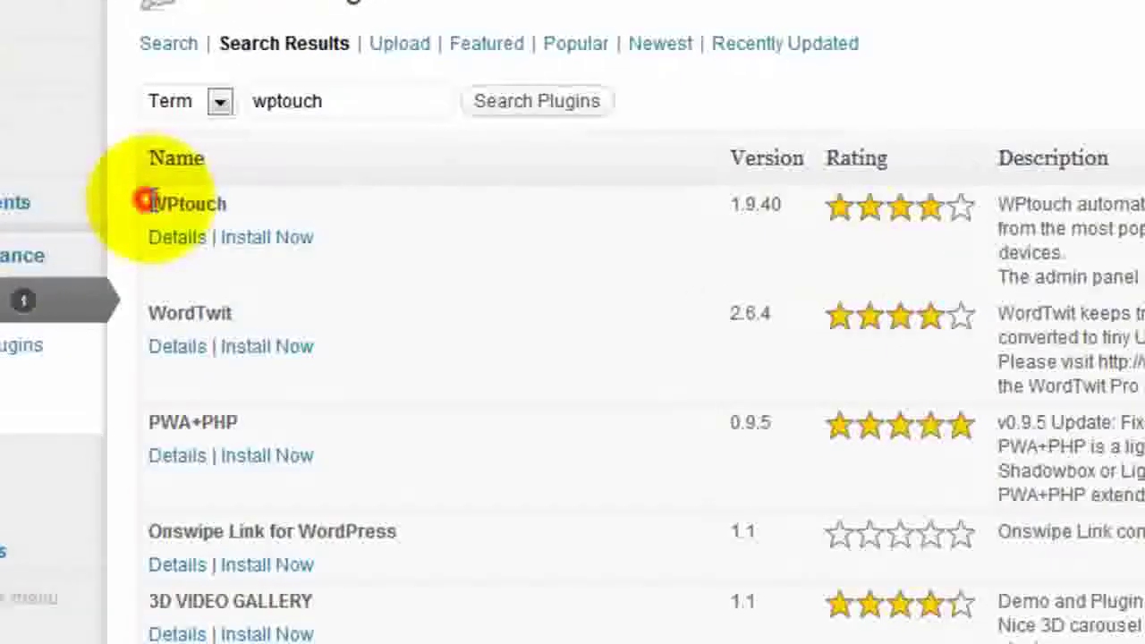
drag(145, 198, 224, 200)
click(225, 200)
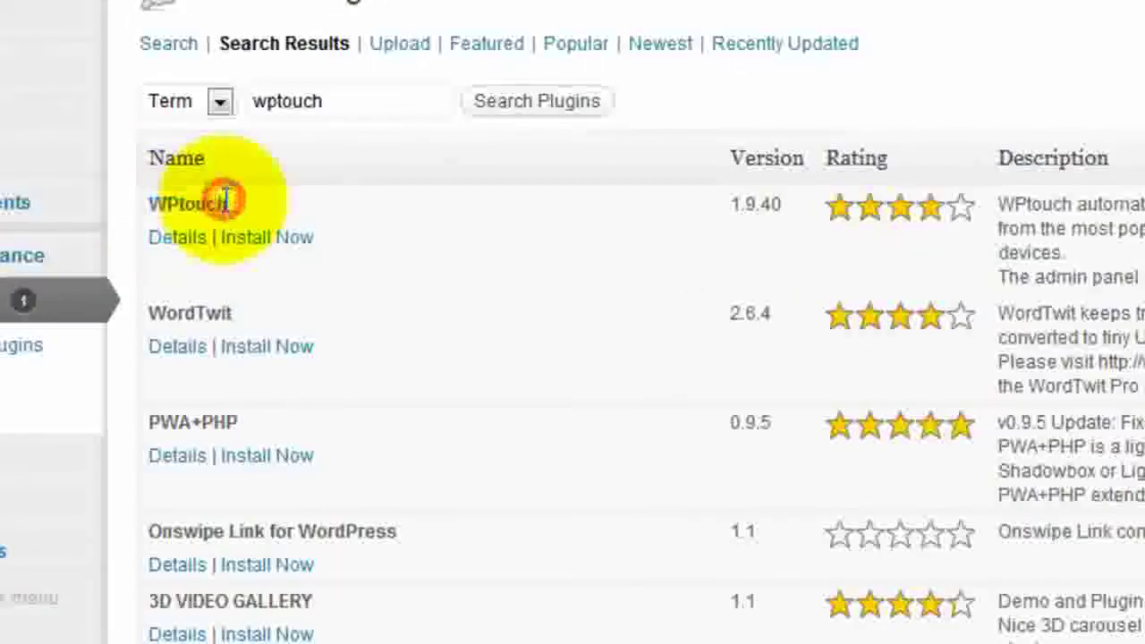
- Install WPtouch 1.9.40 from the search results and activate it
click(279, 251)
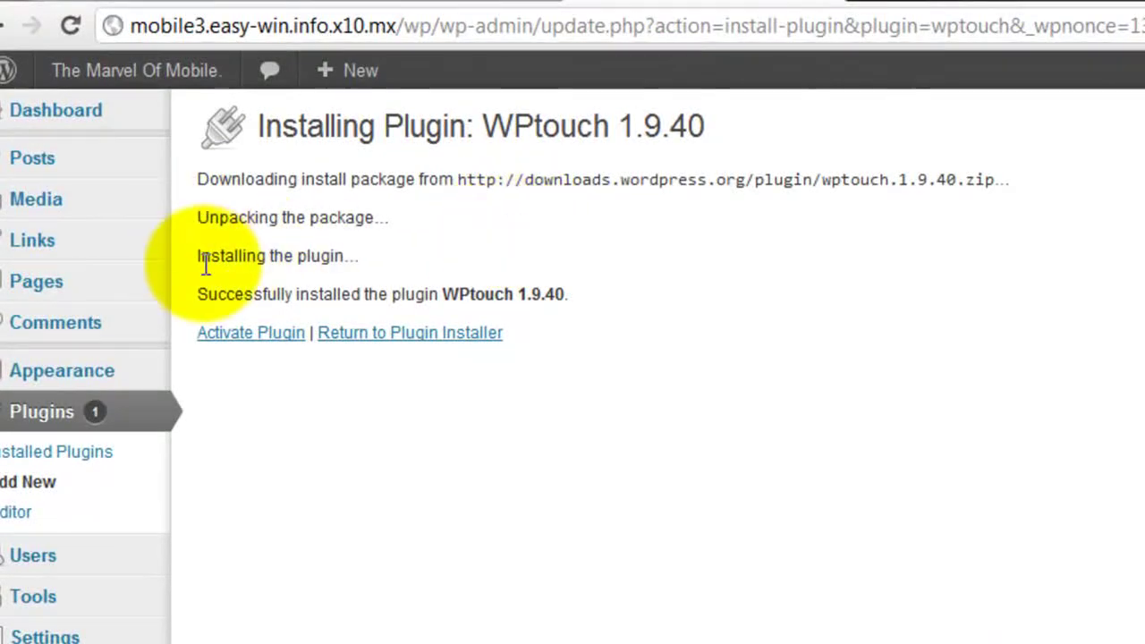
mouse_move(194, 257)
mouse_down()
mouse_move(421, 328)
mouse_move(569, 286)
mouse_up()
click(567, 287)
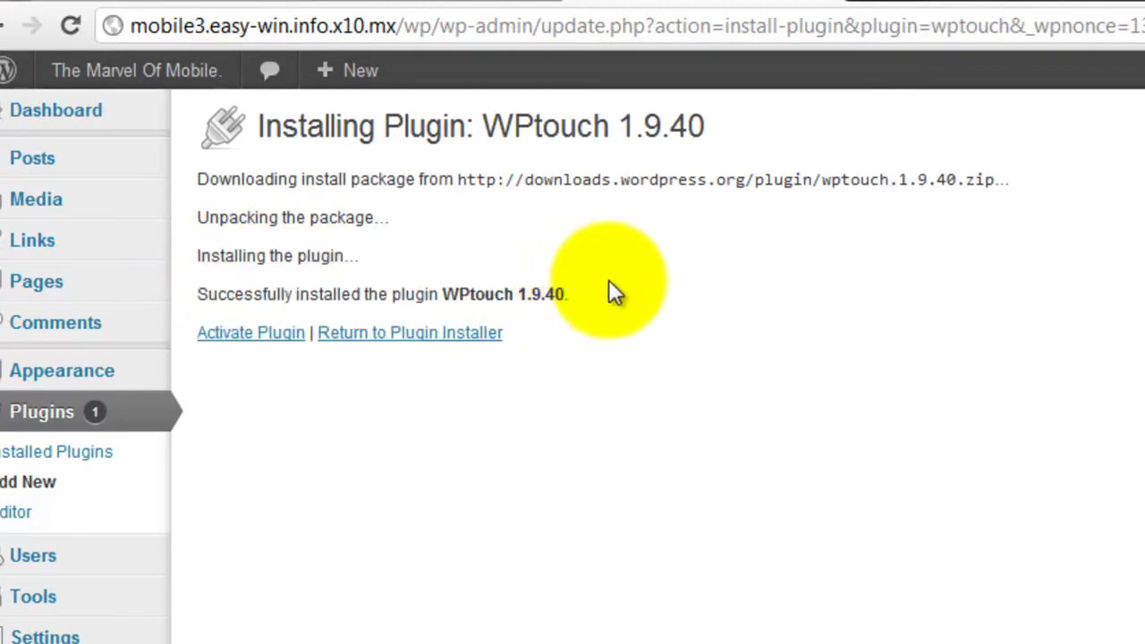
click(231, 340)
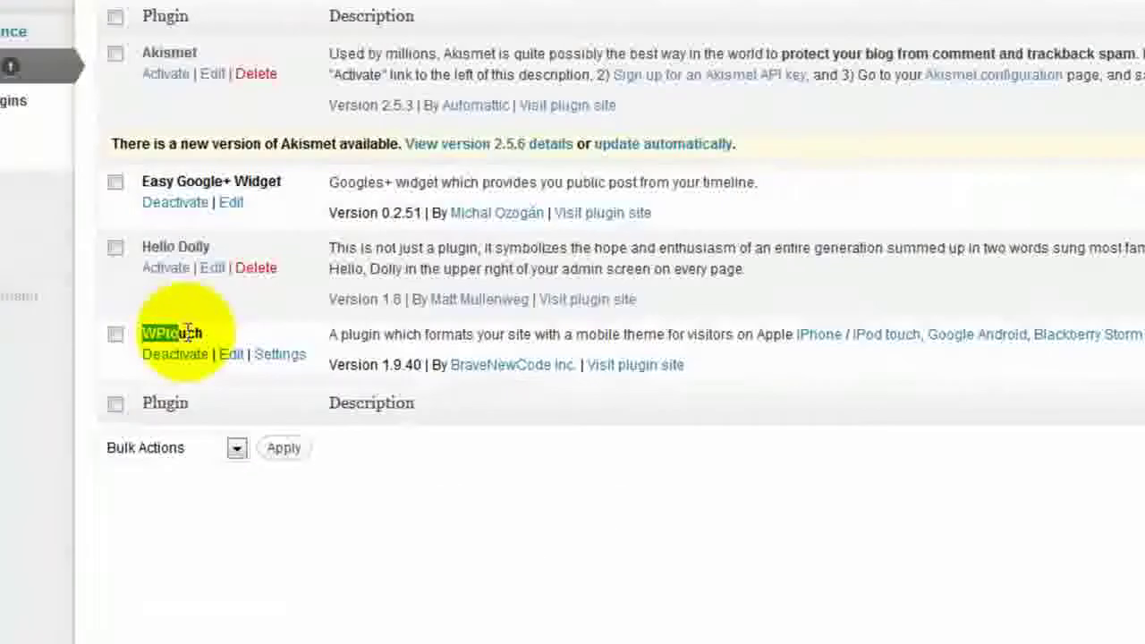
- Verify the Plugins list shows WPtouch 1.9.40 active with Deactivate and Settings links
click(192, 384)
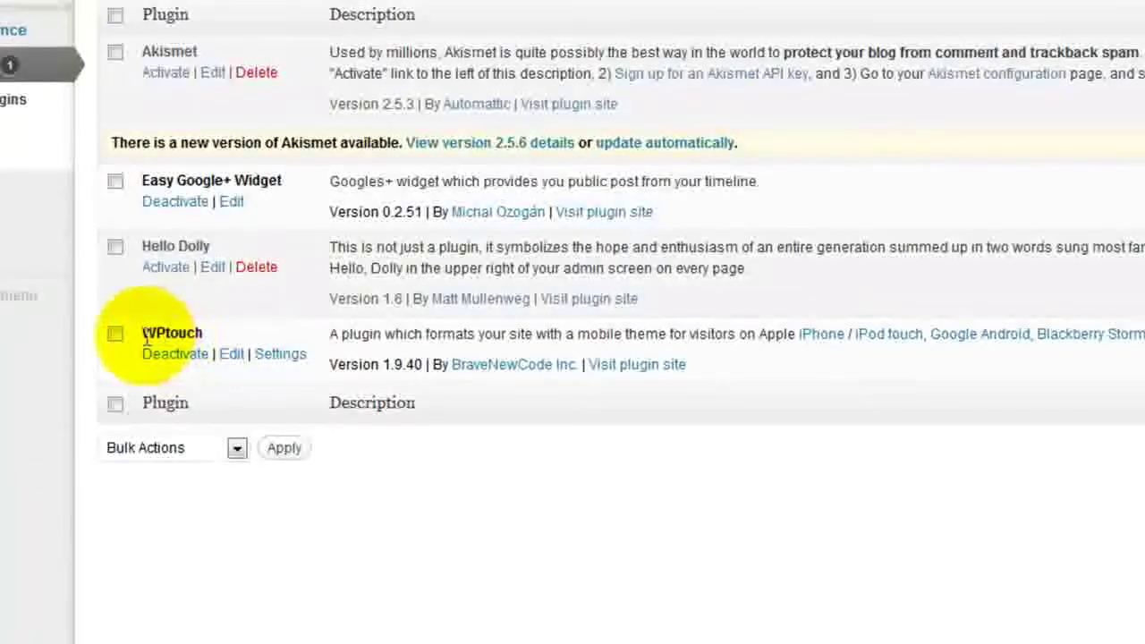
drag(138, 333, 207, 333)
click(209, 336)
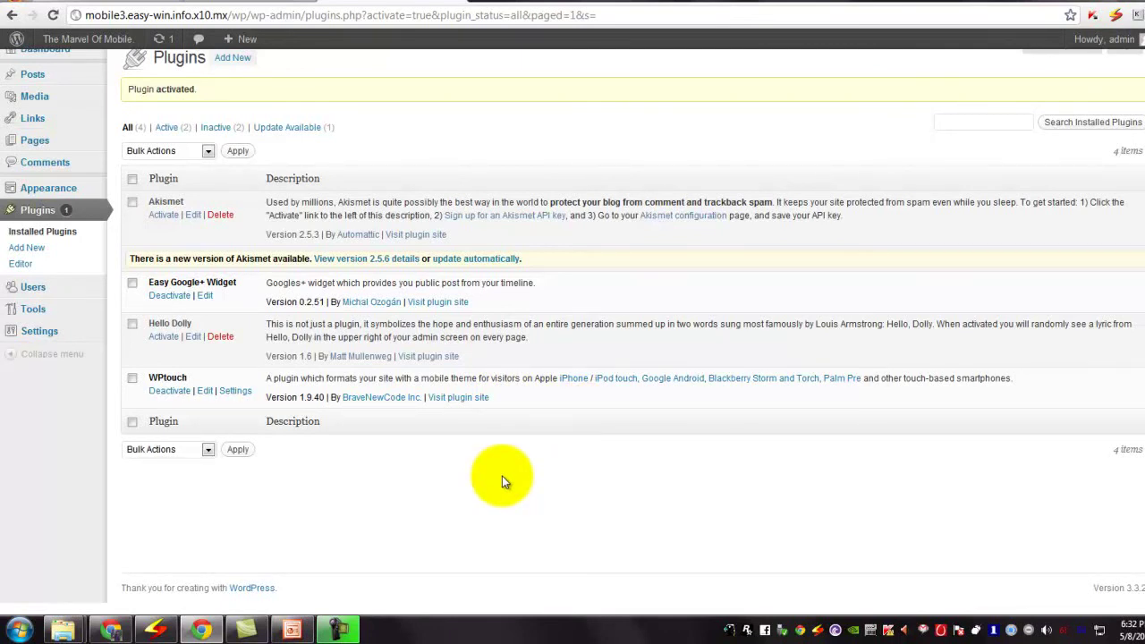
scroll(502, 476, up, 1)
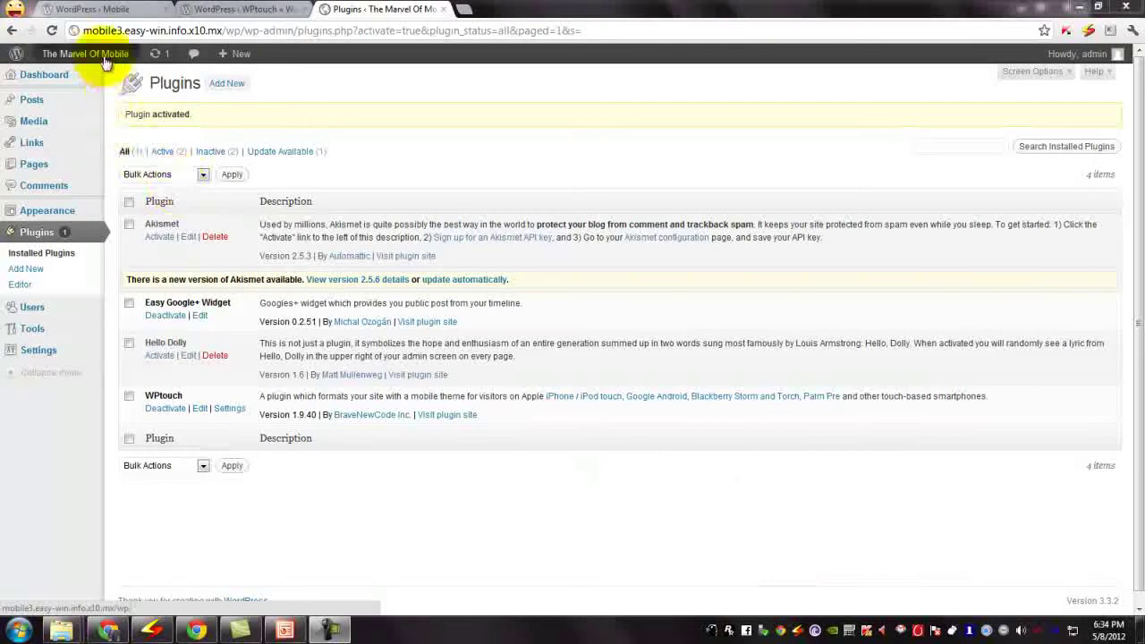
- Open The Marvel Of Mobile's public site in a new tab via Visit Site
mouse_move(90, 56)
right_click(78, 78)
click(93, 85)
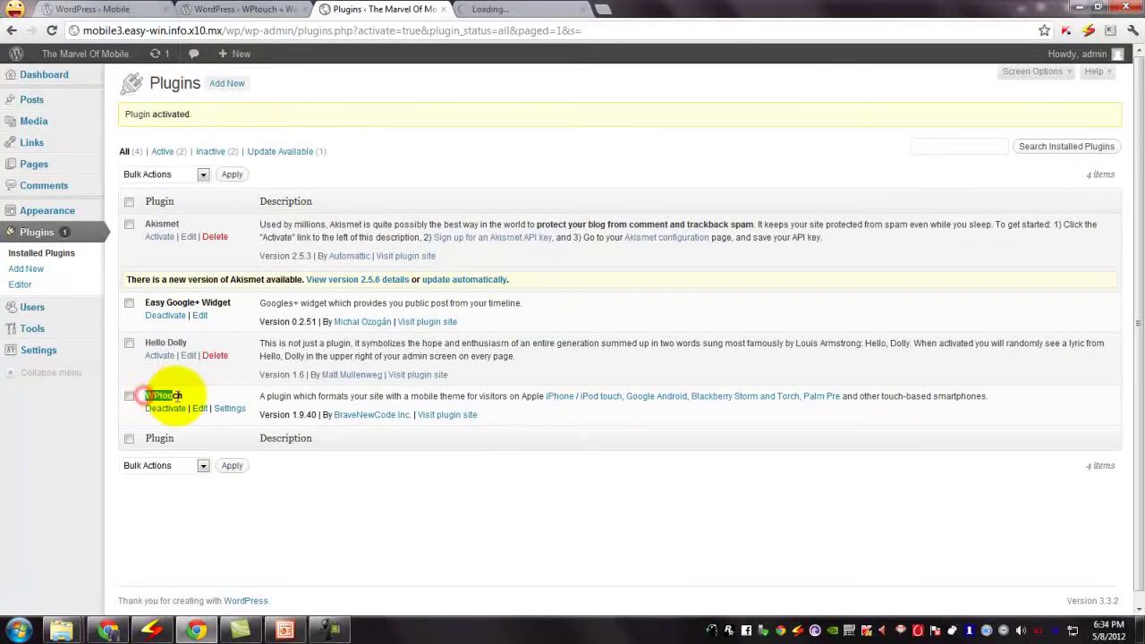
drag(161, 396, 133, 396)
click(250, 489)
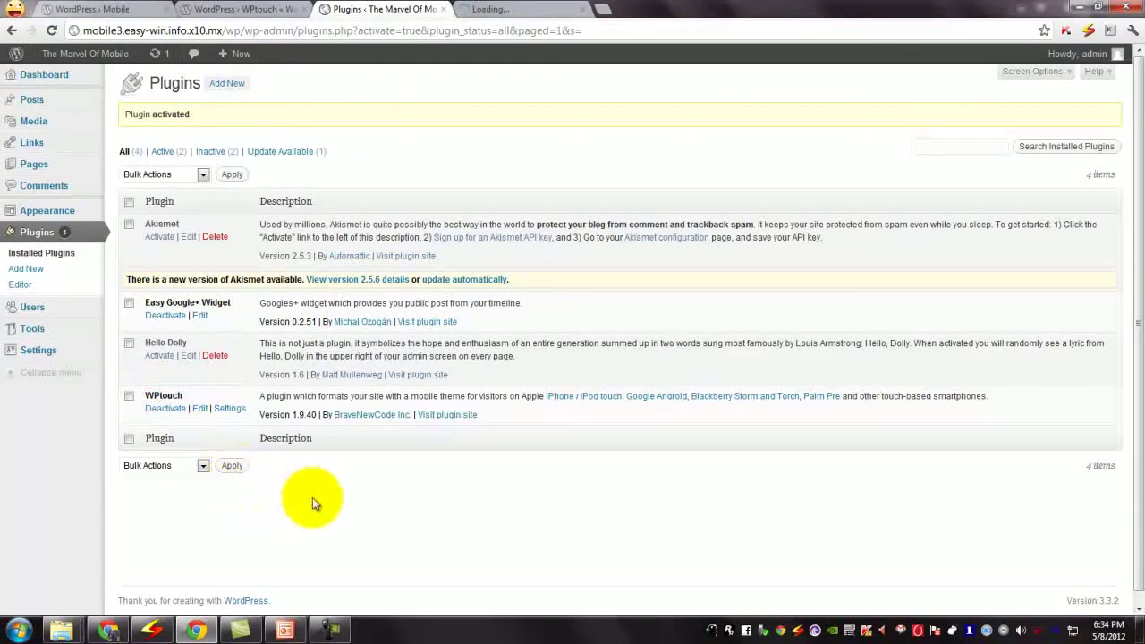
- Scroll the site's front page to confirm it still uses the regular desktop theme
click(503, 11)
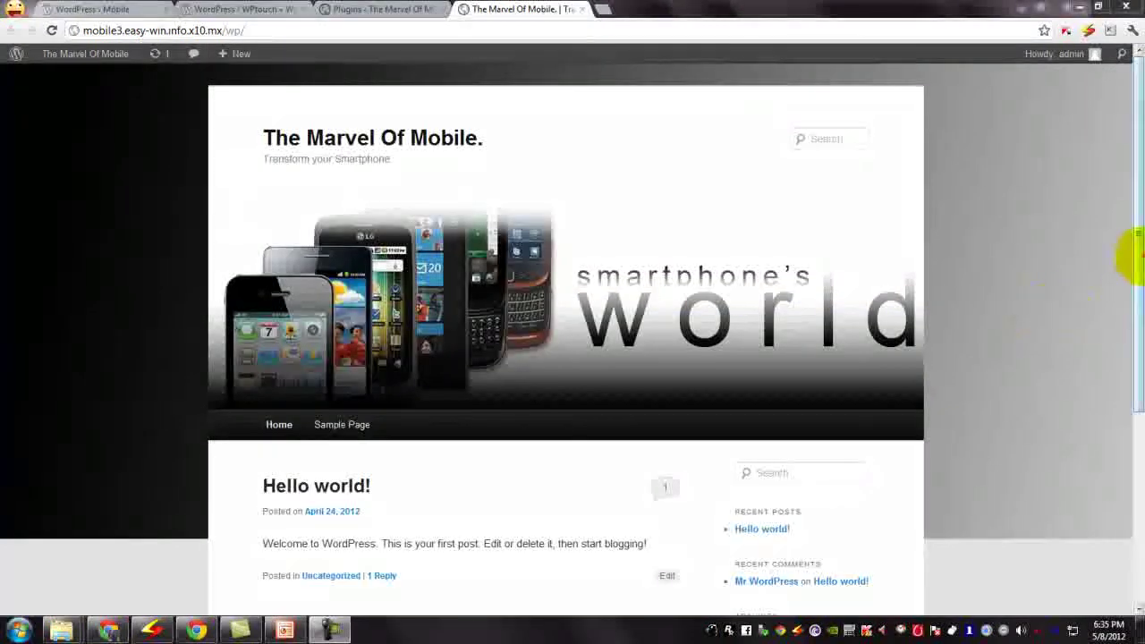
drag(1139, 258, 1141, 336)
mouse_move(1139, 426)
mouse_down()
mouse_move(1134, 472)
mouse_move(1138, 263)
mouse_move(1140, 449)
mouse_up()
key(ctrl+2)
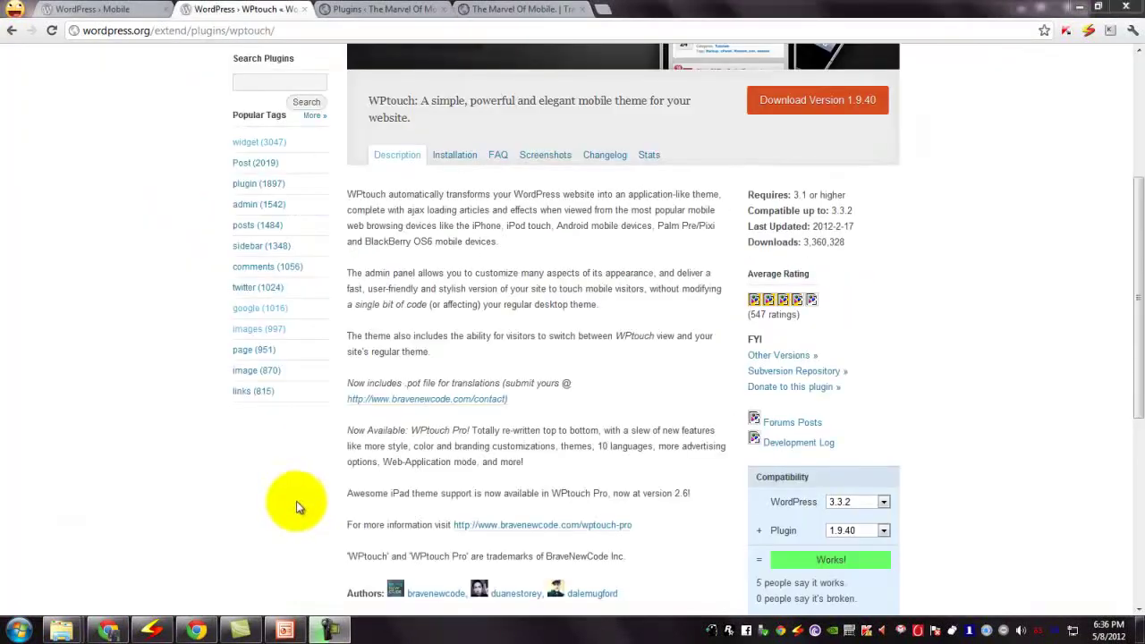
drag(343, 433, 707, 460)
click(710, 466)
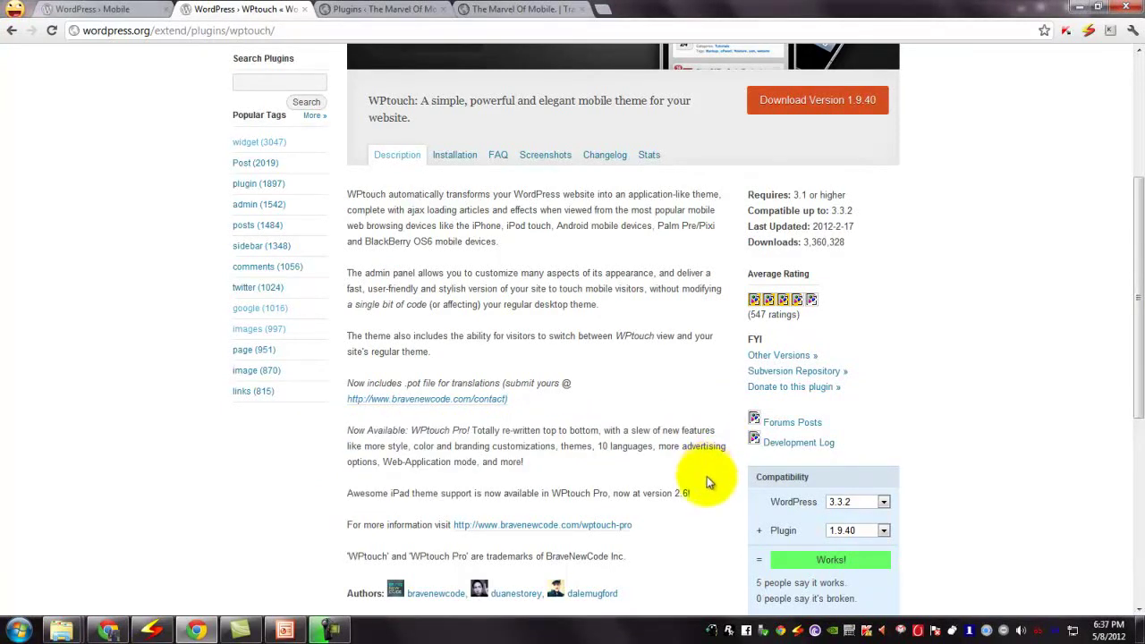
drag(690, 493, 340, 434)
click(347, 435)
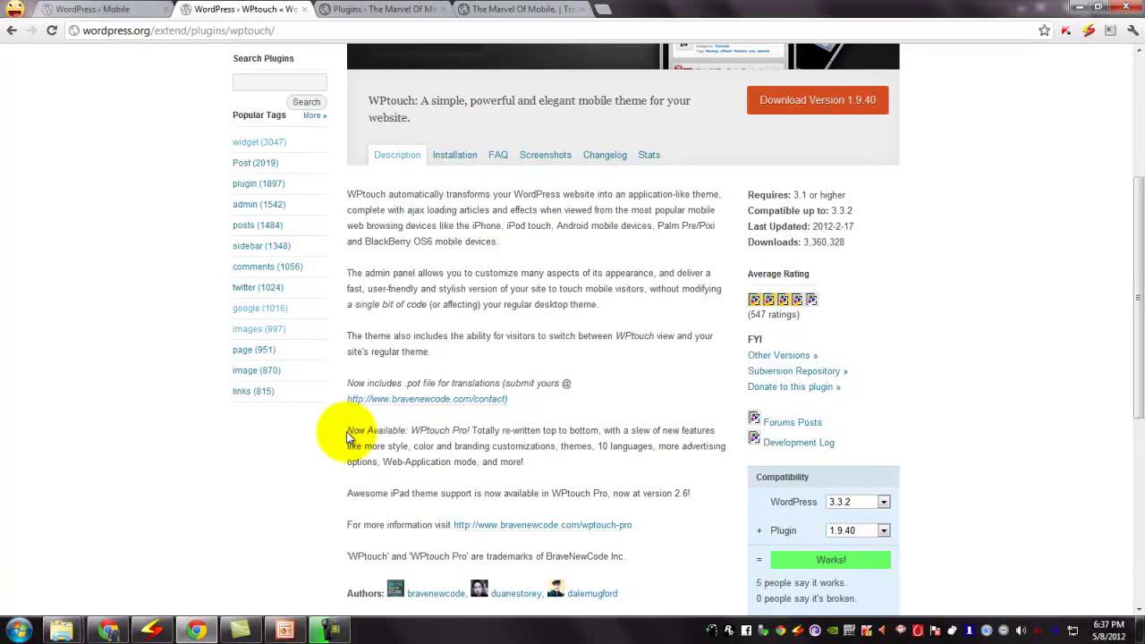
scroll(1089, 559, up, 3)
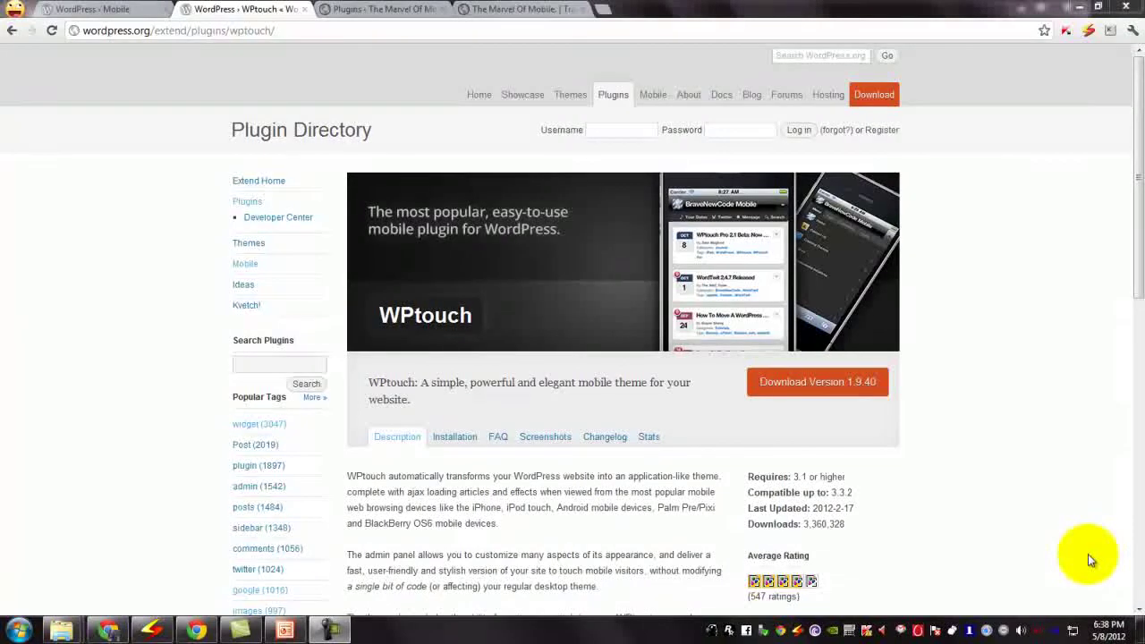